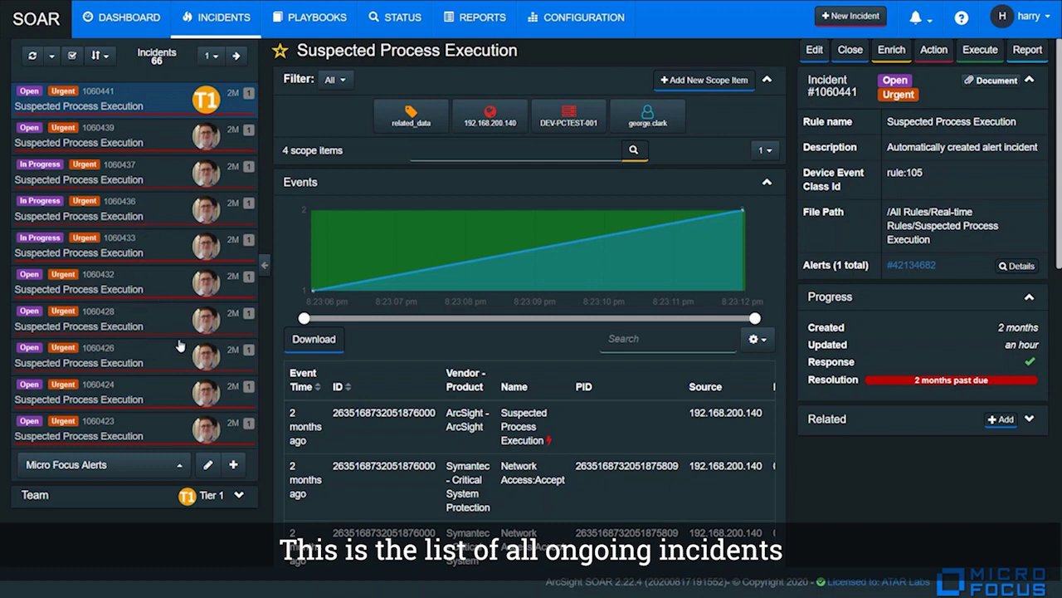
# - Replace the Micro Focus Alerts search with the colleague's saved alerts search, cutting the list to 6 incidents
pyautogui.click(208, 465)
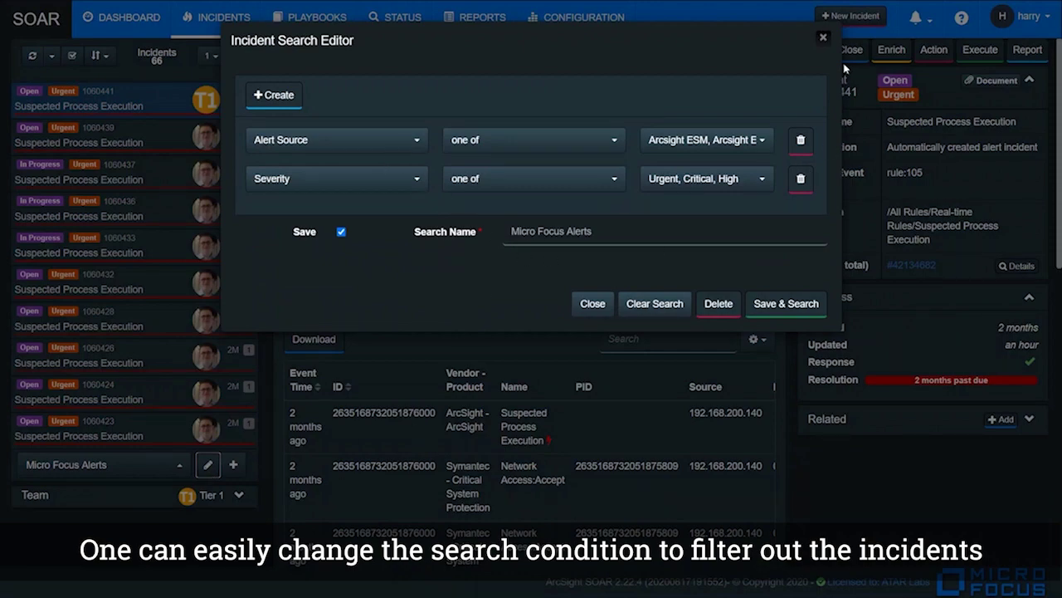
pyautogui.click(824, 38)
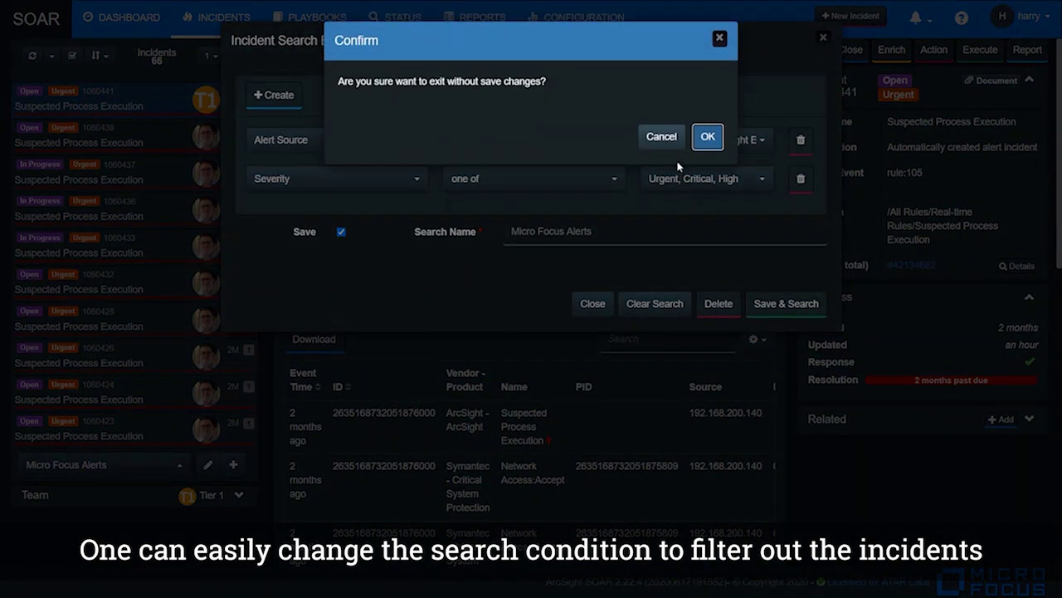
pyautogui.click(702, 147)
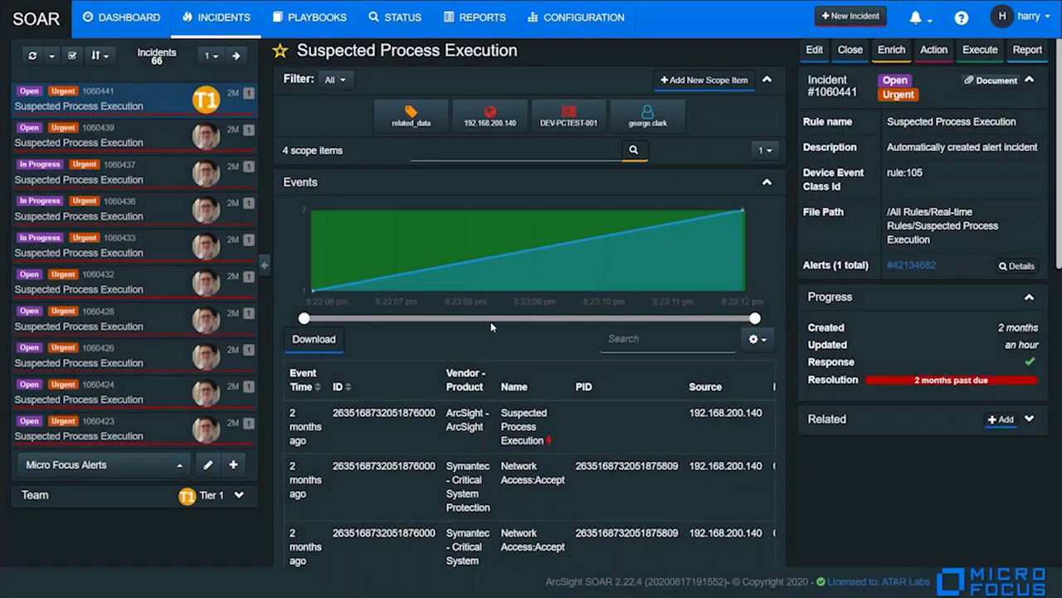
pyautogui.click(182, 466)
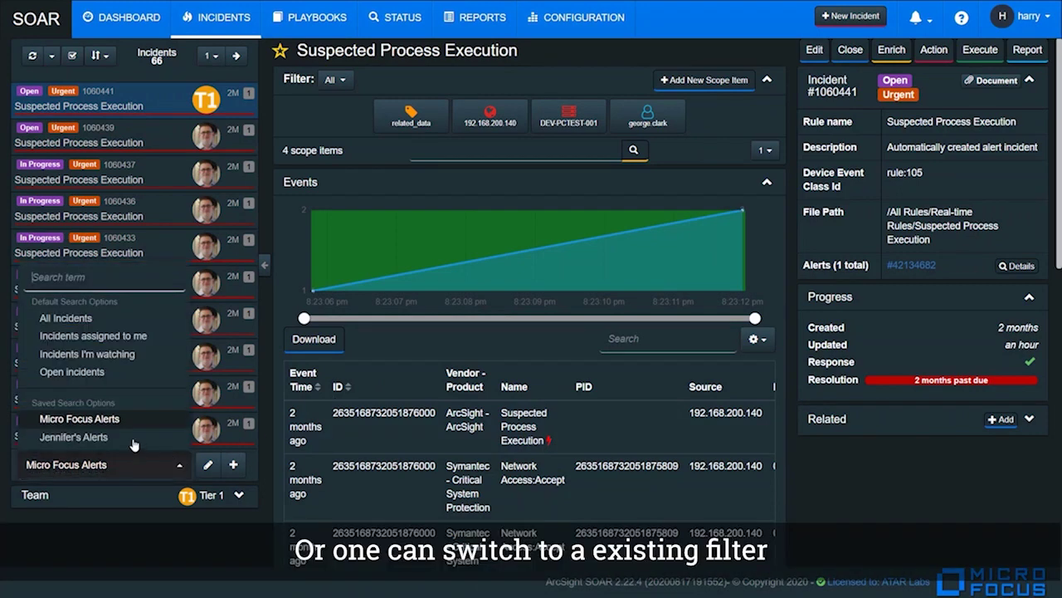
pyautogui.click(74, 437)
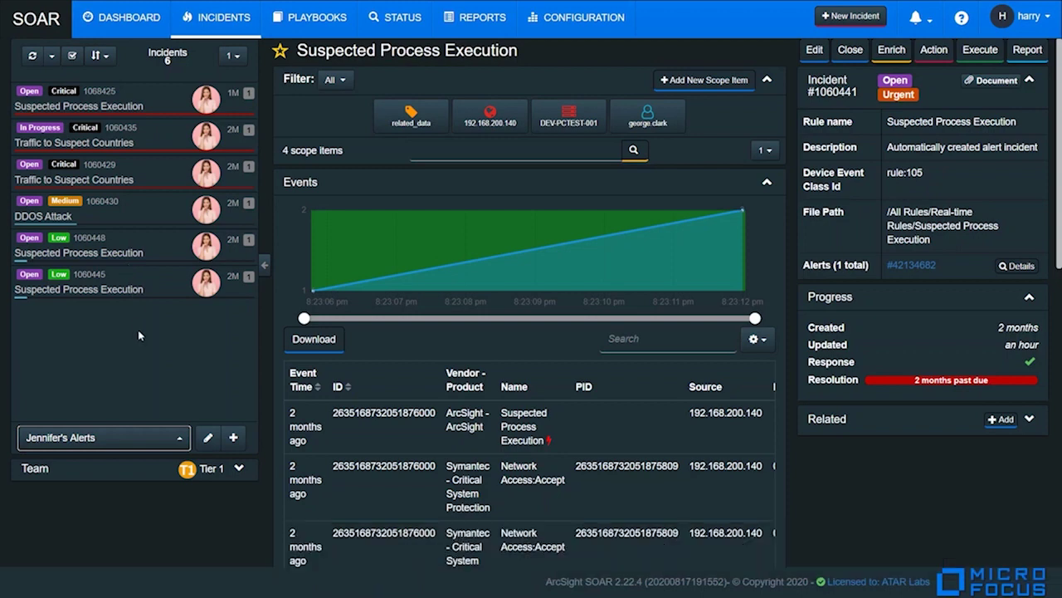
# - Open incident 1060429 'Traffic to Suspect Countries' and scroll its events table right
pyautogui.click(156, 177)
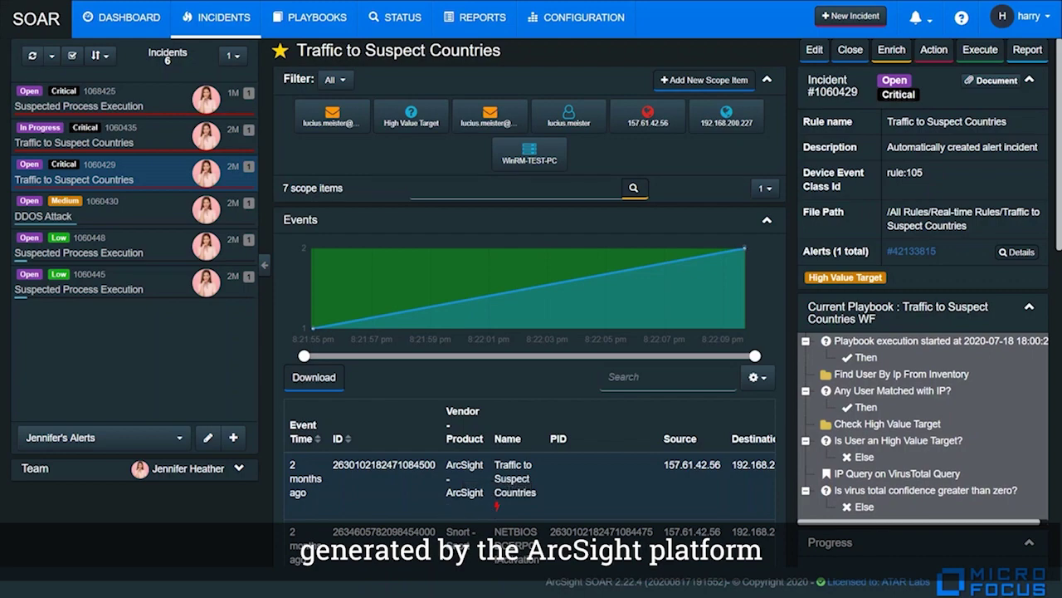
pyautogui.hscroll(2, 643, 487)
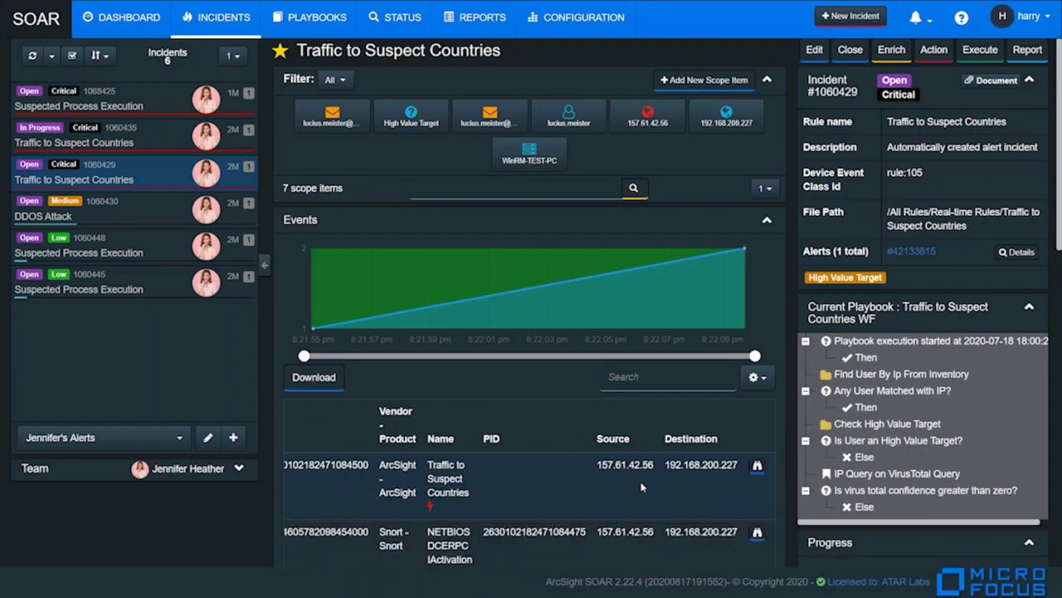
pyautogui.click(757, 467)
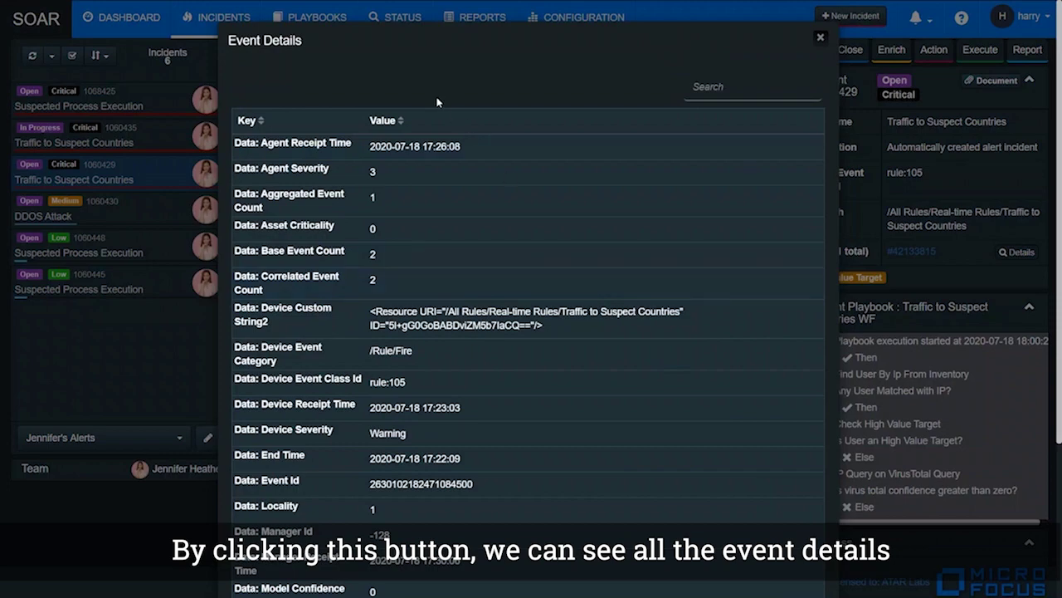
pyautogui.click(820, 42)
pyautogui.scroll(-1, 871, 305)
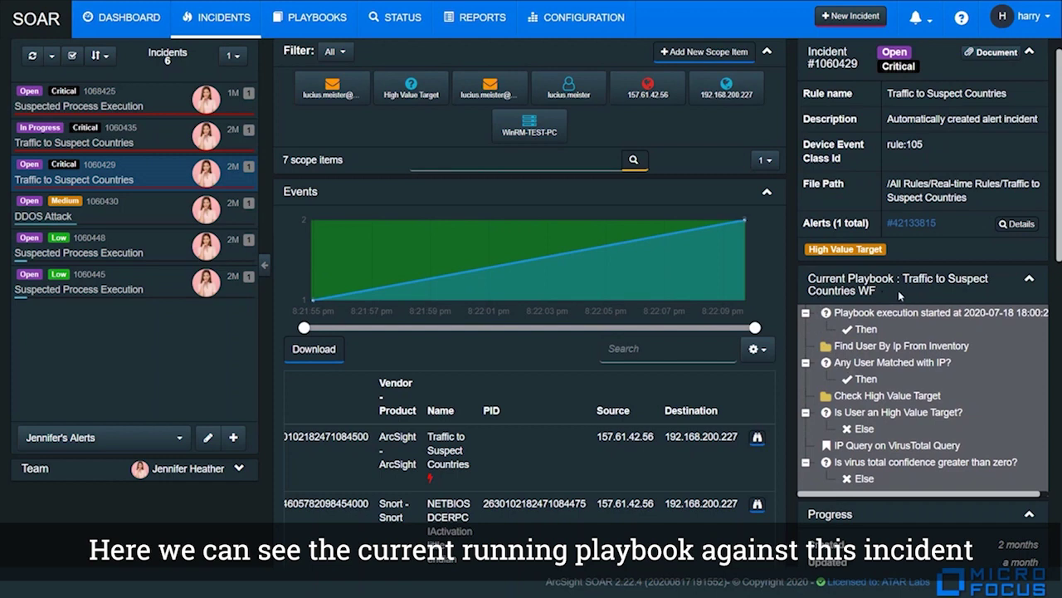
pyautogui.scroll(1, 588, 308)
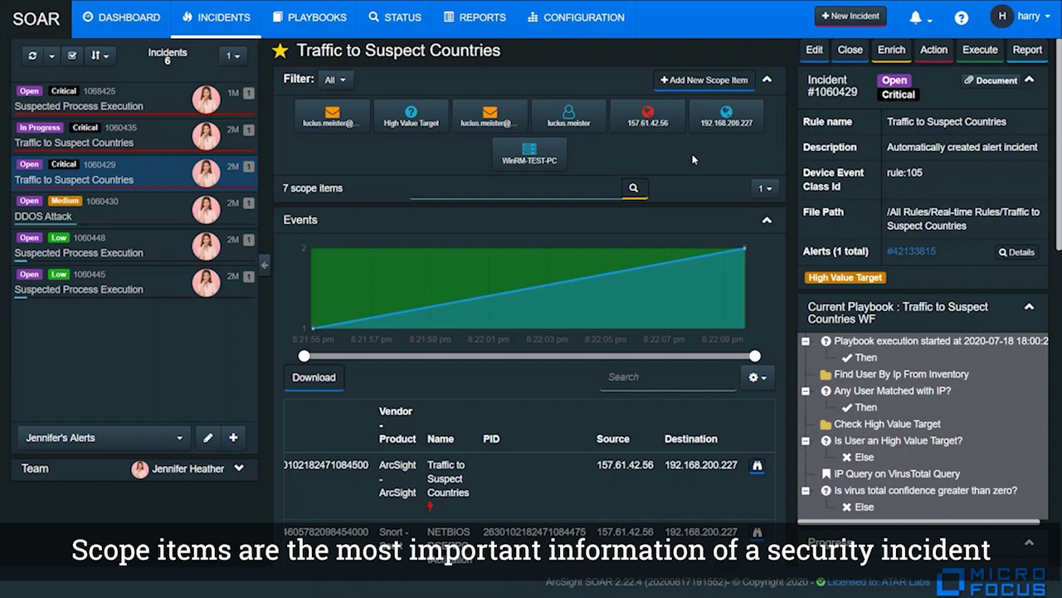
# - View details for scope items 192.168.200.227, 157.61.42.56, the username and the email address
pyautogui.click(725, 123)
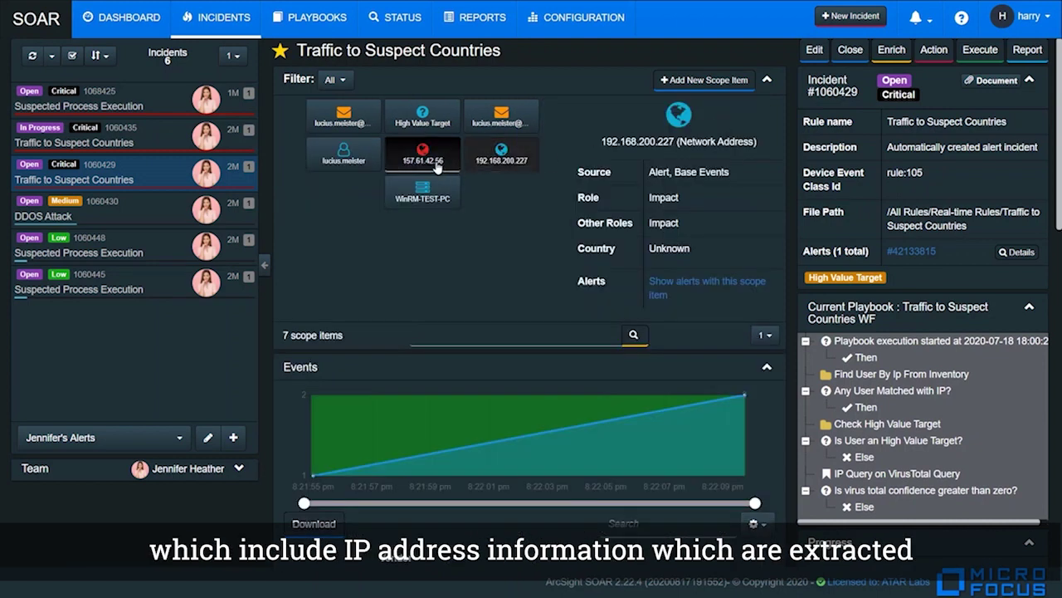
pyautogui.click(438, 166)
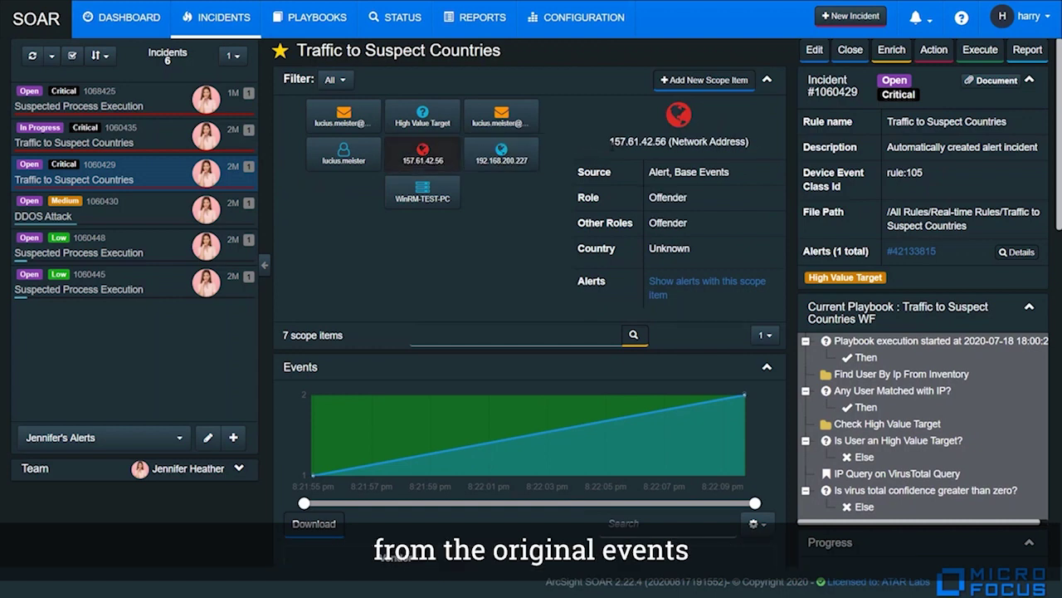
pyautogui.click(349, 162)
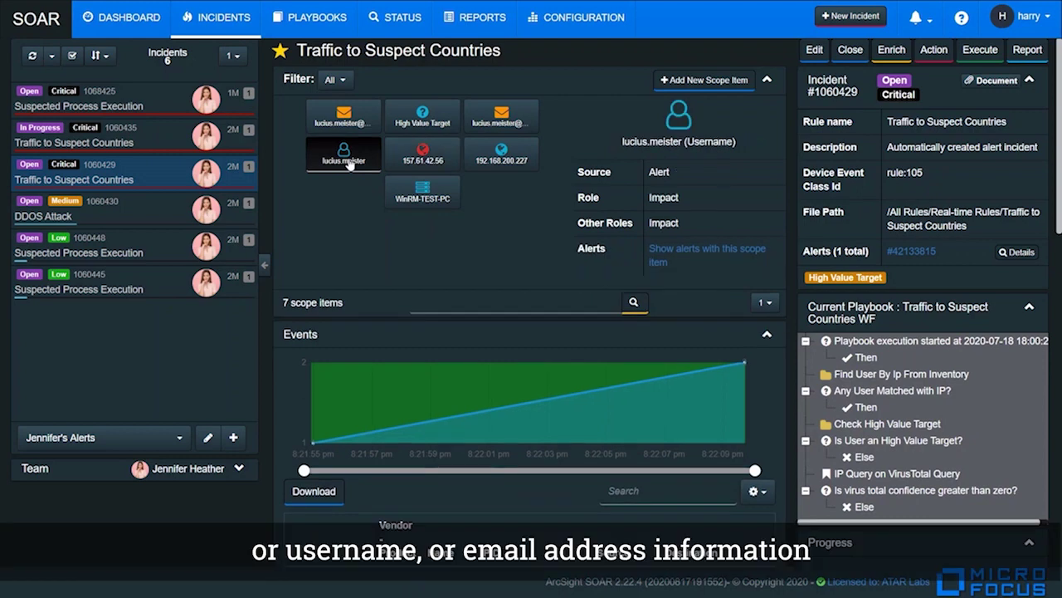
pyautogui.click(485, 124)
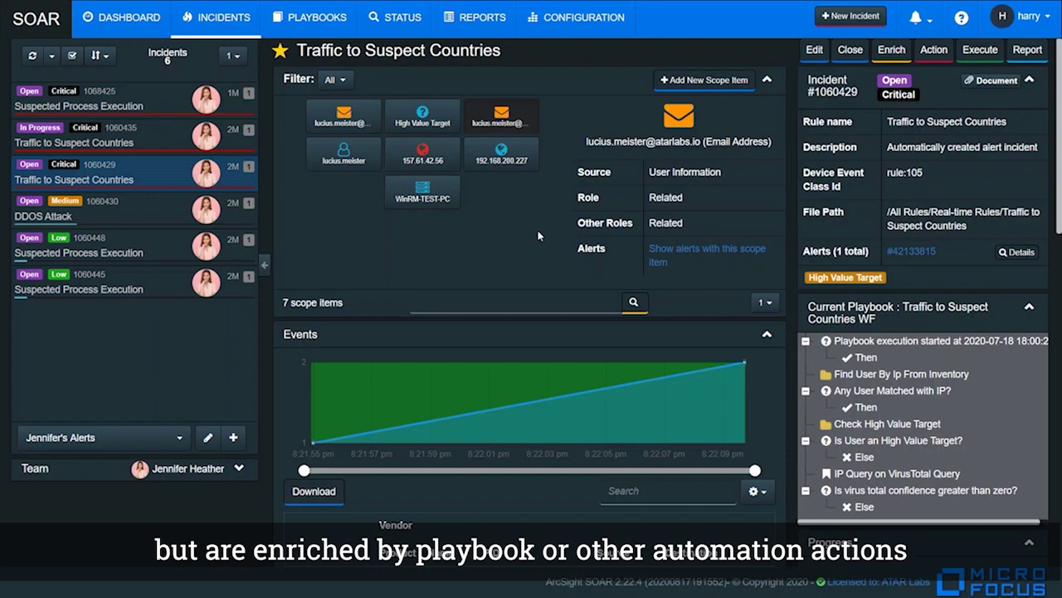
# - Highlight the ESM alert, Incident created, dispatch and Executed workflow playbook timeline entries
pyautogui.scroll(-10, 634, 226)
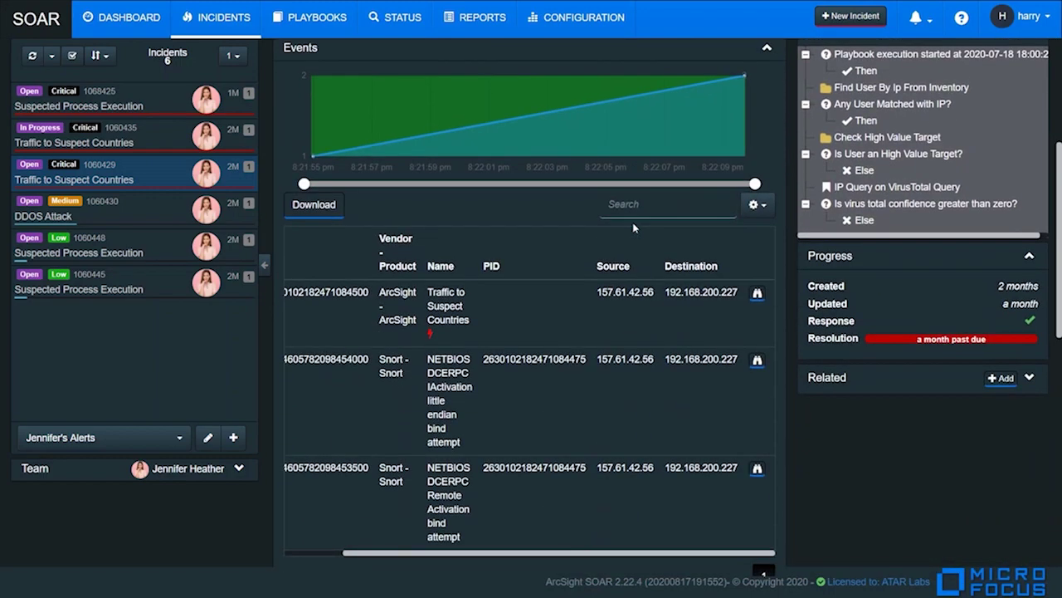
pyautogui.scroll(-2, 633, 225)
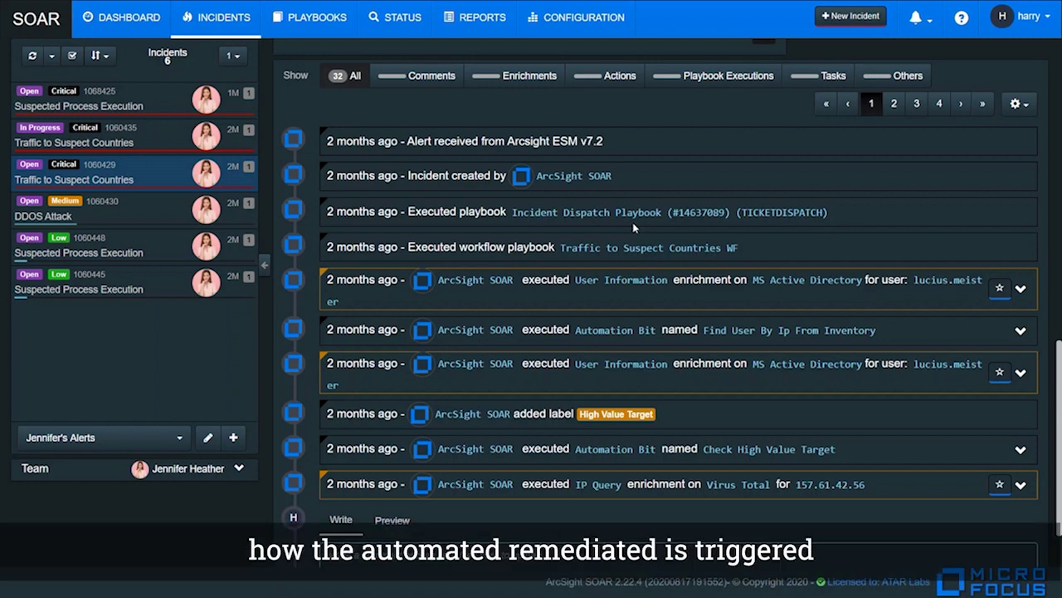
pyautogui.moveTo(604, 141); pyautogui.dragTo(407, 141)
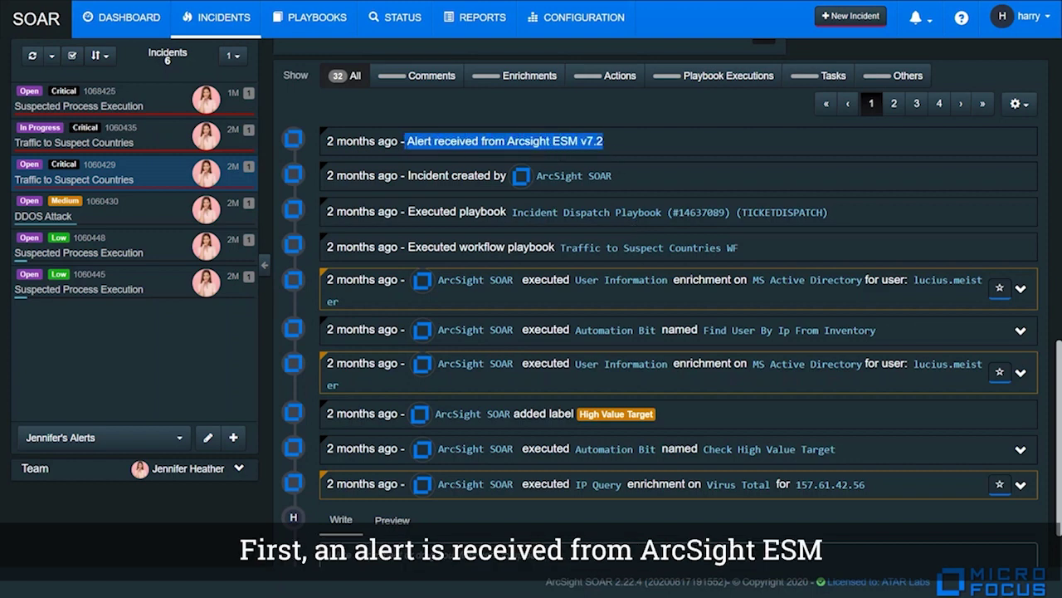
pyautogui.moveTo(409, 175); pyautogui.dragTo(490, 175)
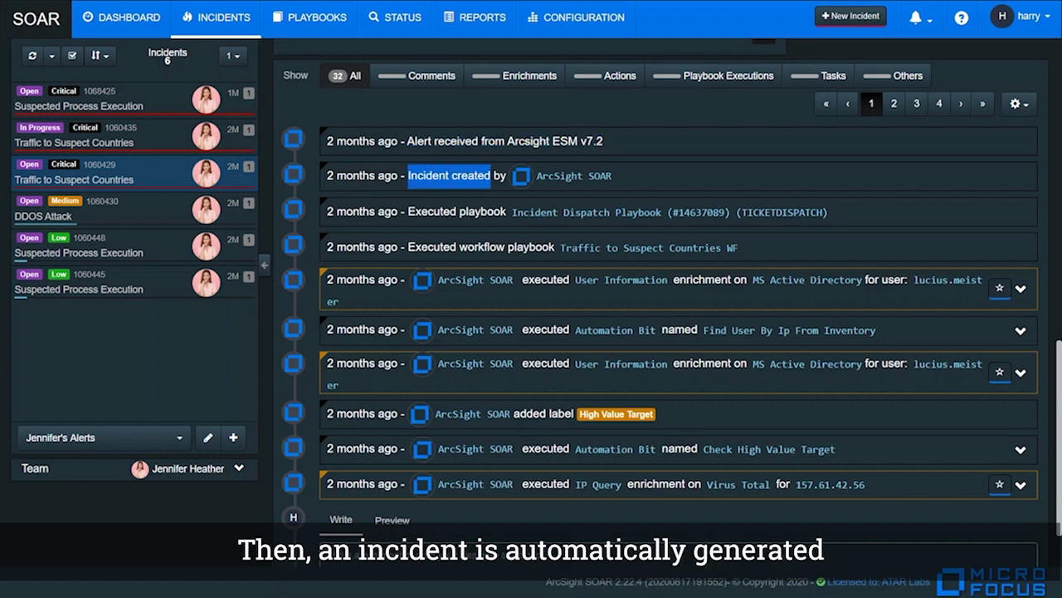
pyautogui.moveTo(564, 212); pyautogui.dragTo(664, 213)
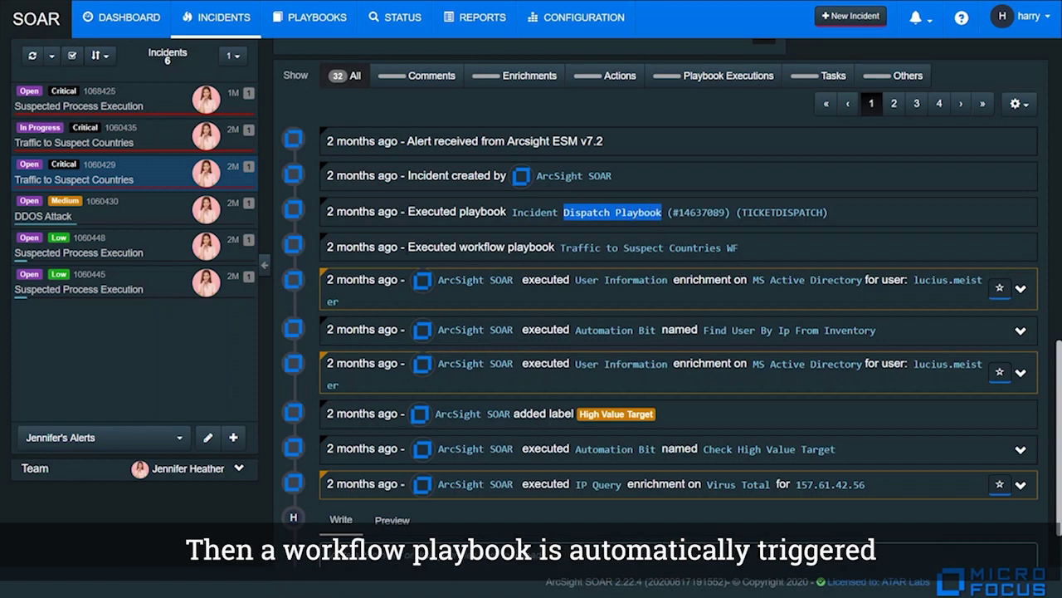
pyautogui.moveTo(406, 247); pyautogui.dragTo(555, 247)
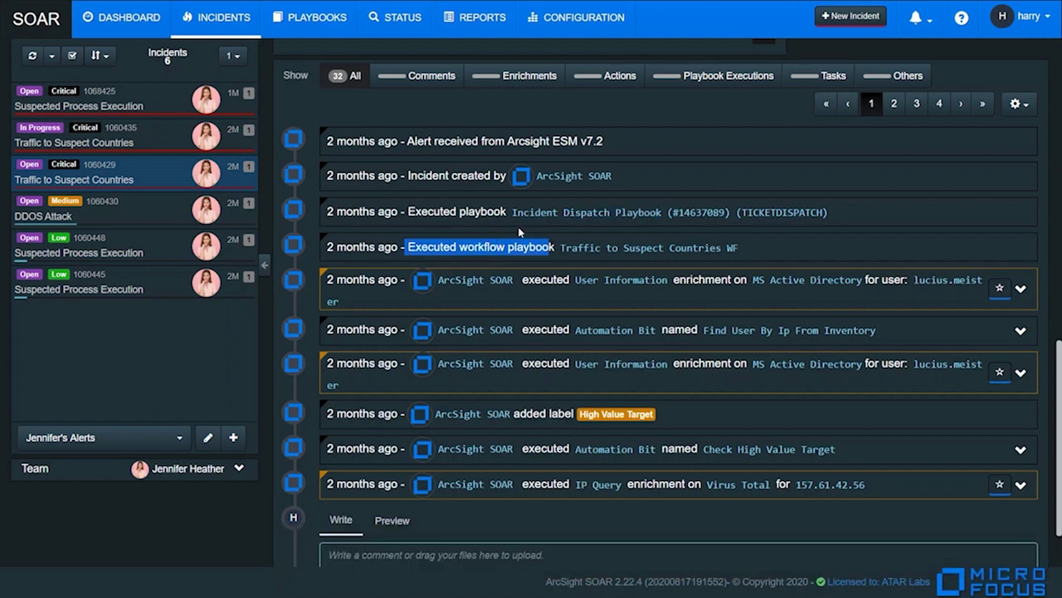
# - Scroll further down the timeline and highlight the Find User By Ip From Inventory task
pyautogui.click(885, 308)
pyautogui.scroll(-1, 885, 307)
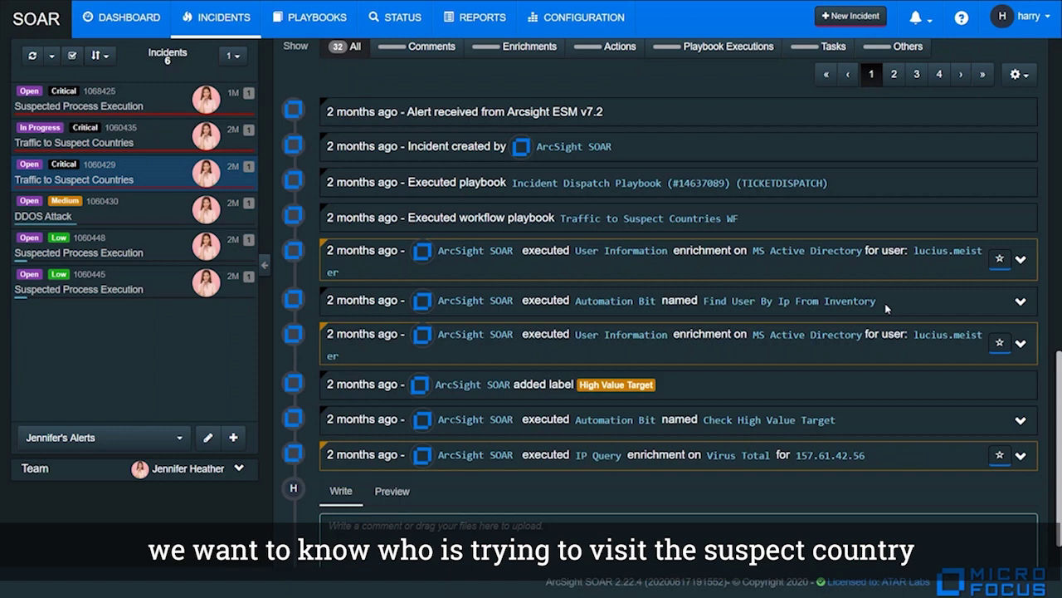
pyautogui.moveTo(885, 307); pyautogui.dragTo(704, 304)
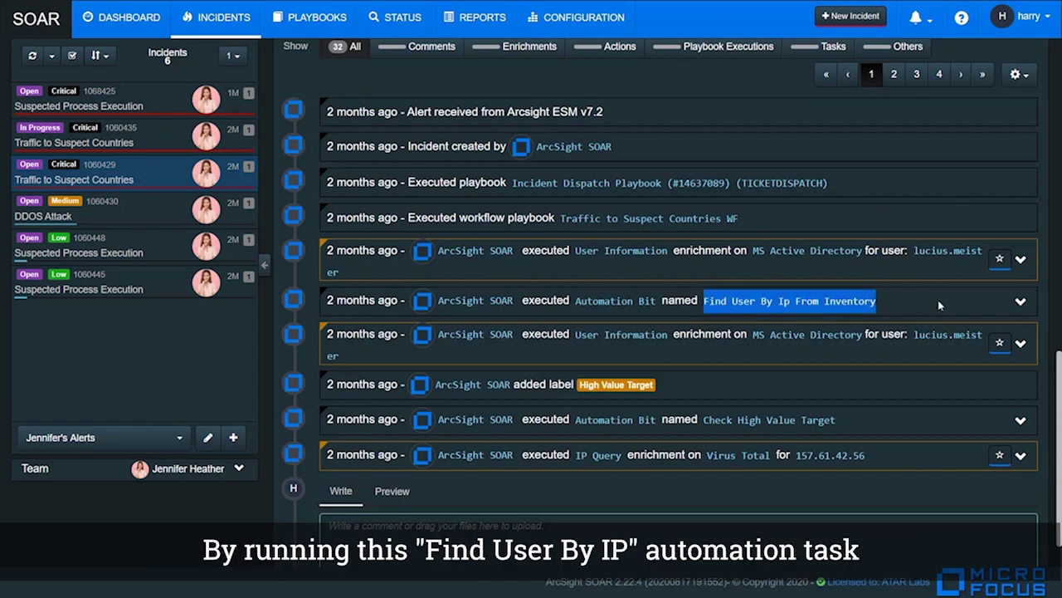
# - Expand the User Information enrichment entry, highlight the user's e-mail, then collapse it
pyautogui.click(1021, 262)
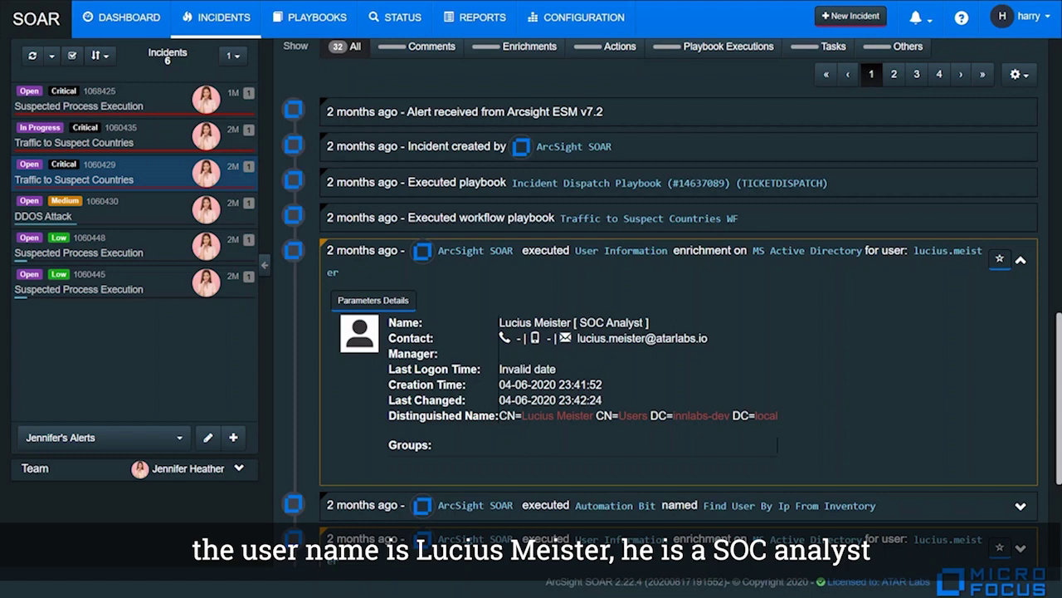
pyautogui.moveTo(715, 341); pyautogui.dragTo(579, 338)
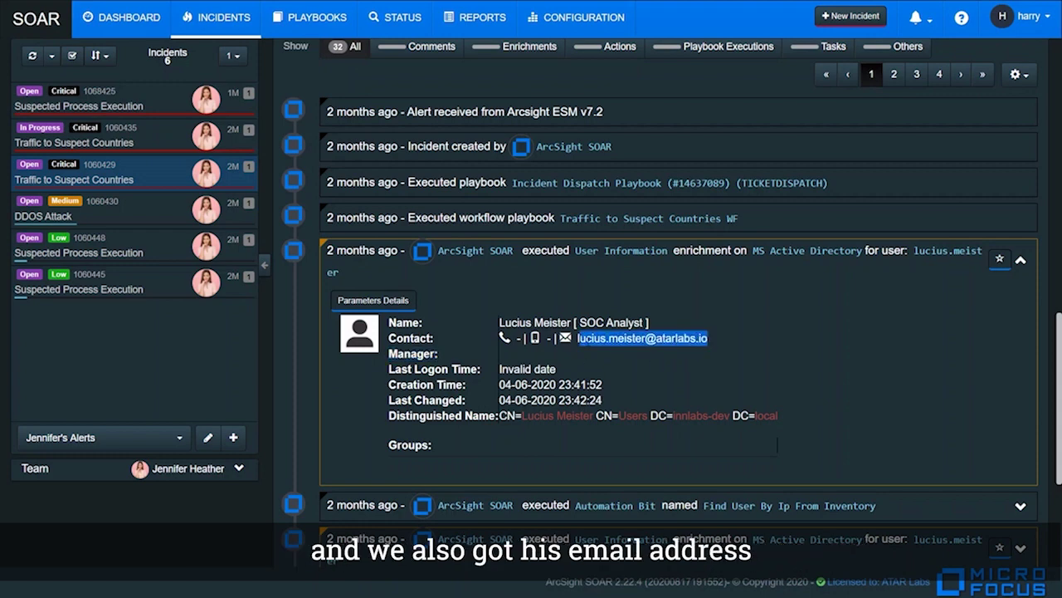
pyautogui.click(1022, 260)
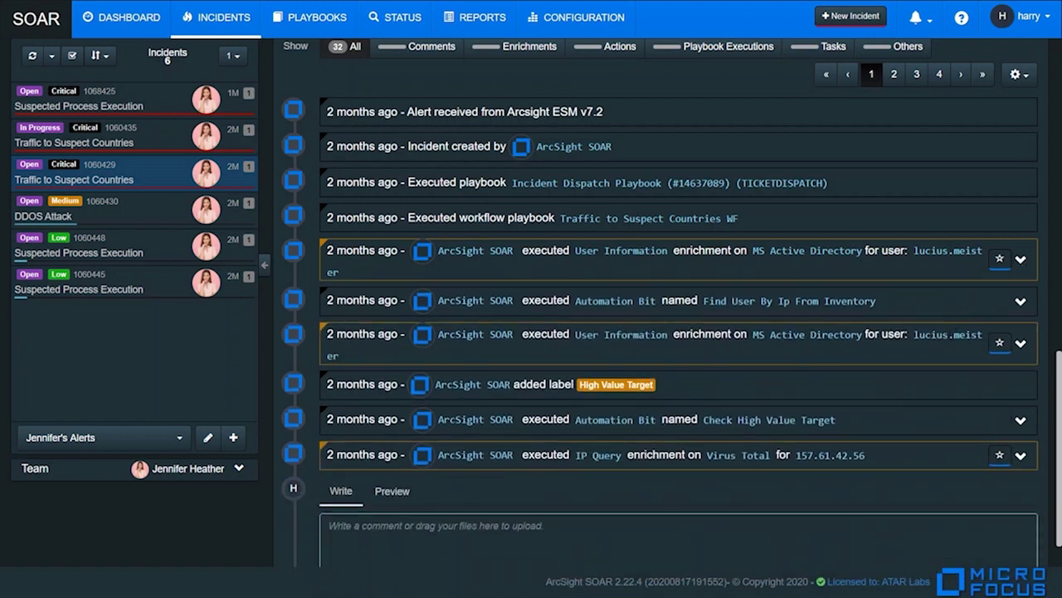
pyautogui.scroll(-1, 677, 332)
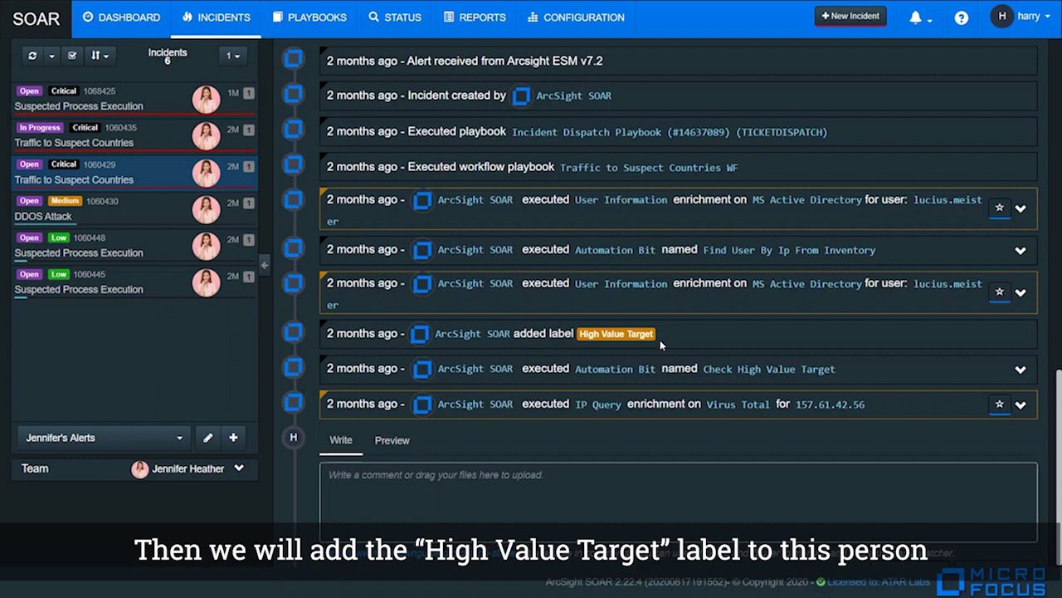
pyautogui.scroll(-1, 699, 419)
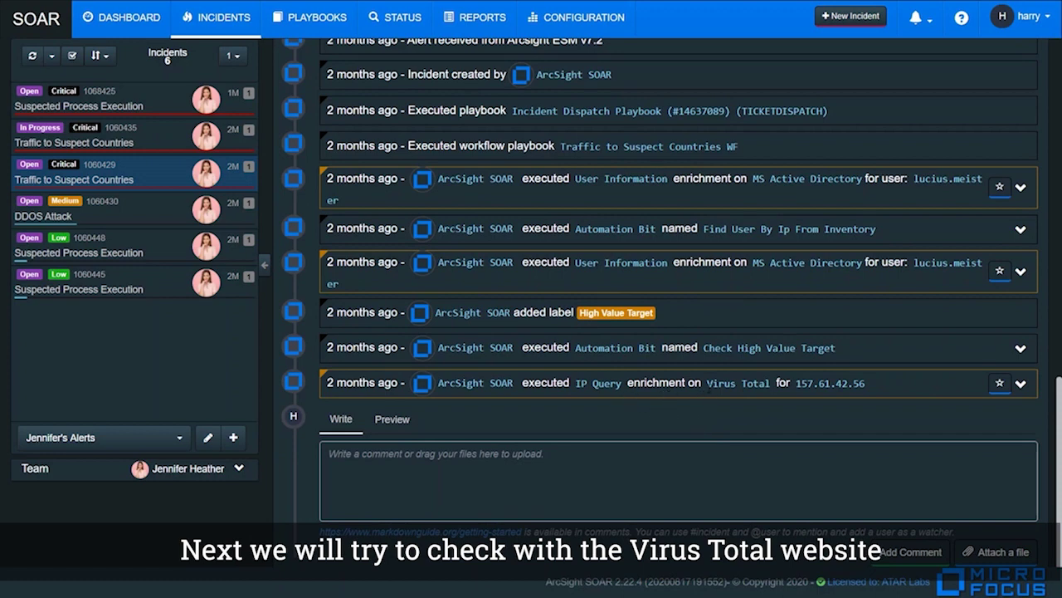
pyautogui.moveTo(795, 384); pyautogui.dragTo(868, 381)
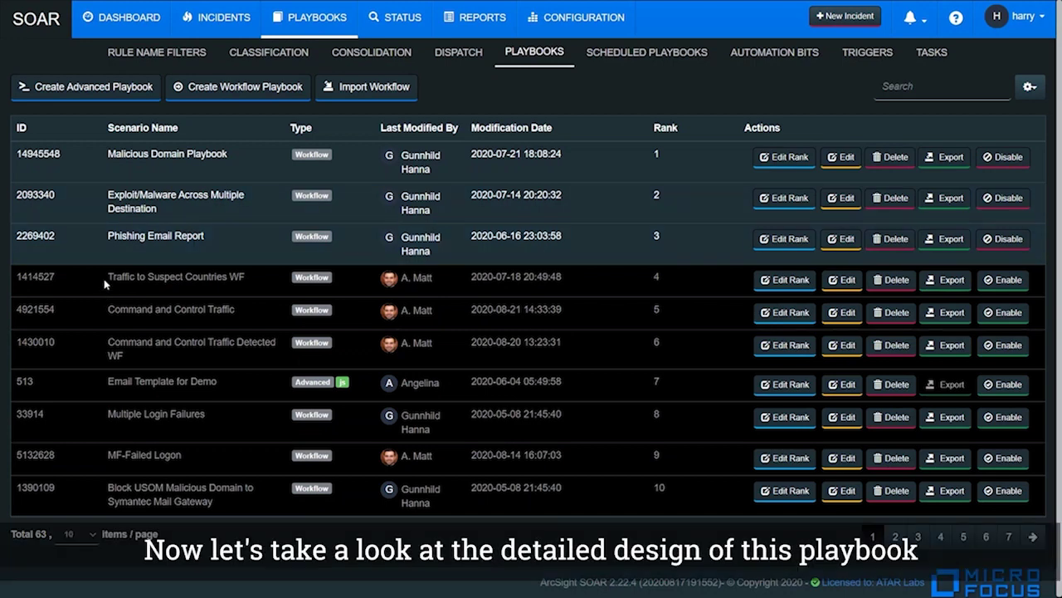
# - Open the Traffic to Suspect Countries WF design and inspect its Find User By Ip From Inventory step
pyautogui.moveTo(104, 284); pyautogui.dragTo(246, 284)
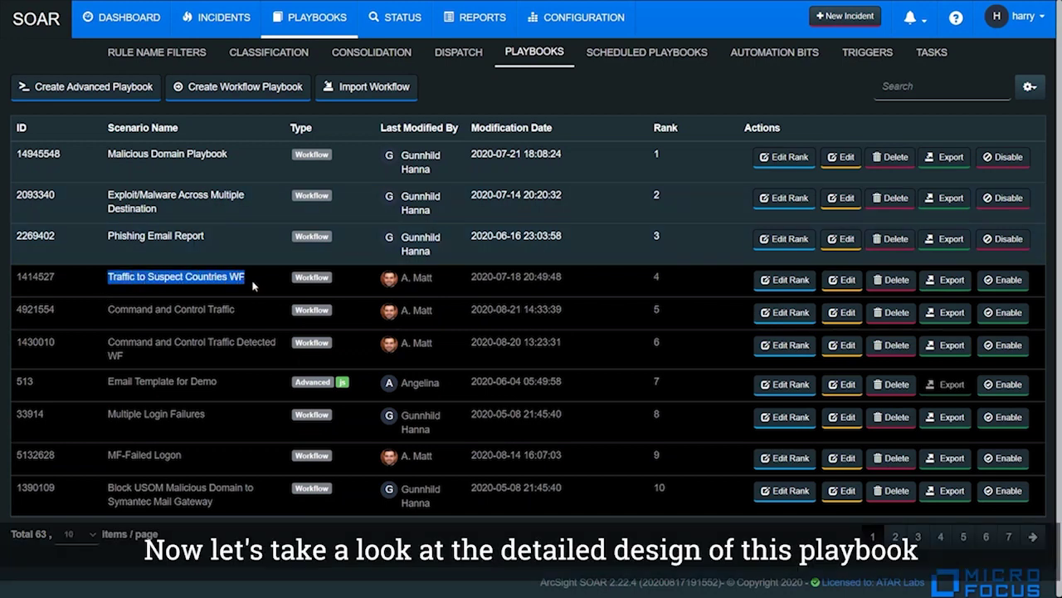
pyautogui.click(840, 282)
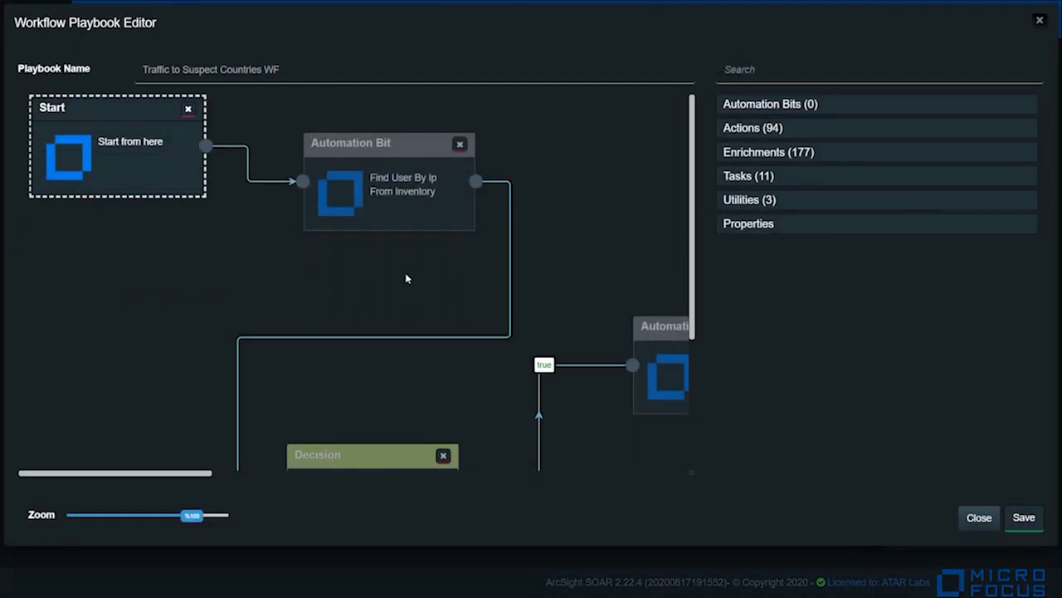
pyautogui.click(424, 214)
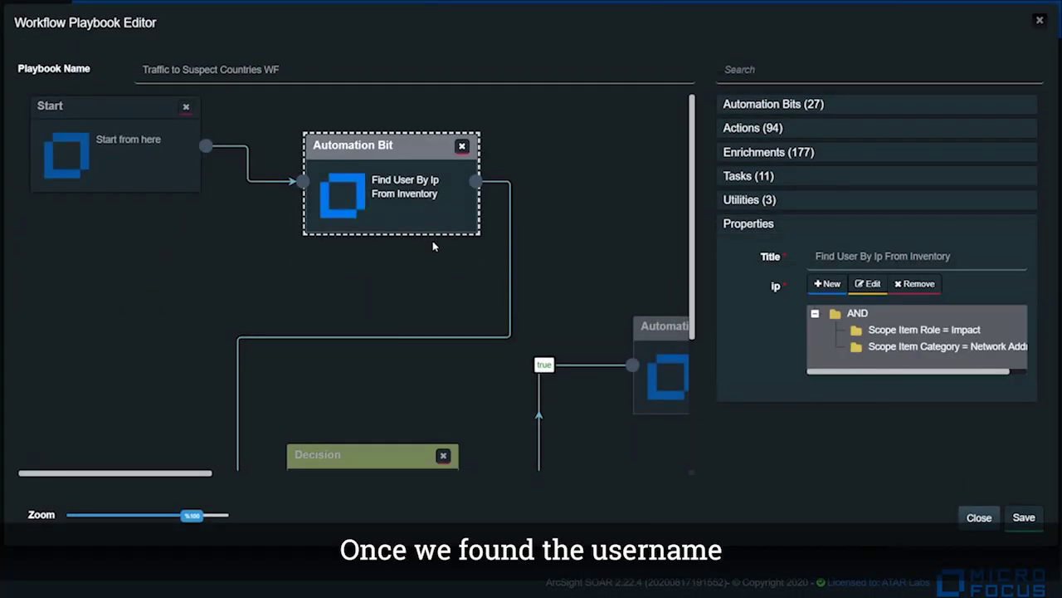
pyautogui.scroll(-2, 429, 274)
pyautogui.hscroll(4, 428, 274)
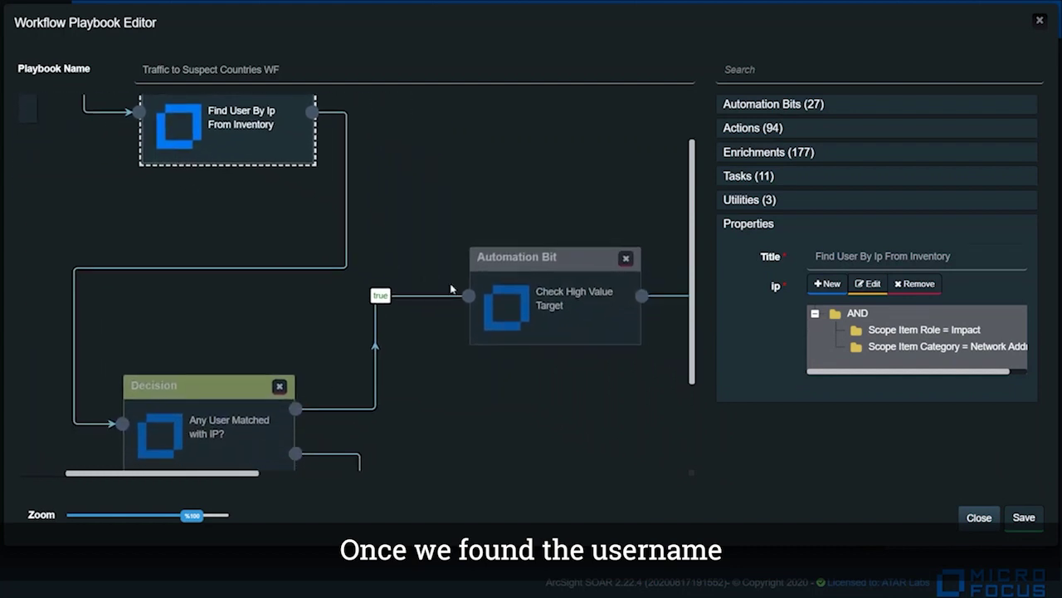
# - Inspect the properties of the Check High Value Target step
pyautogui.click(563, 301)
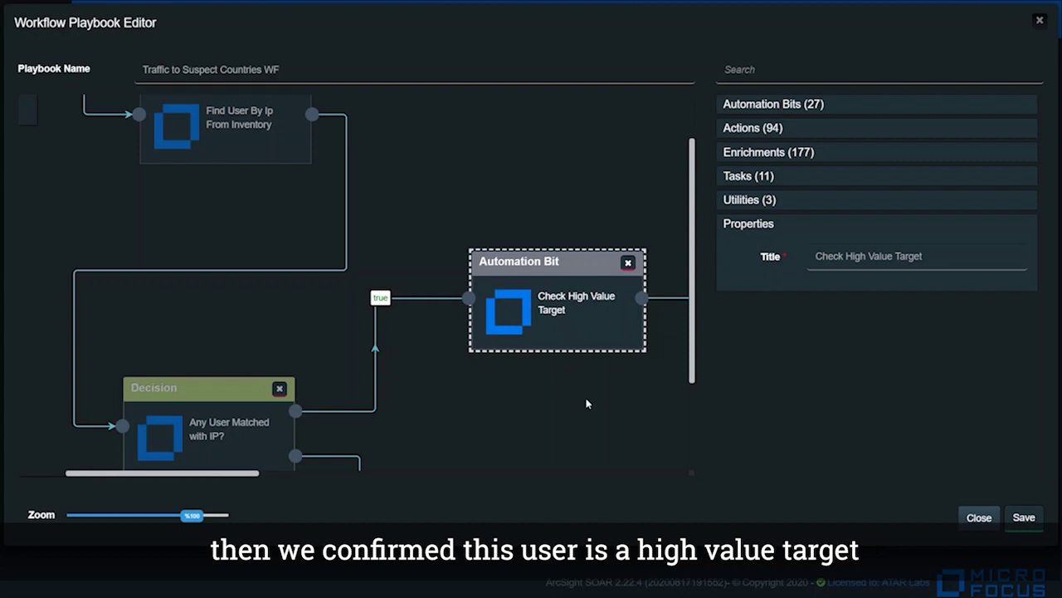
pyautogui.hscroll(3, 586, 404)
pyautogui.hscroll(3, 612, 398)
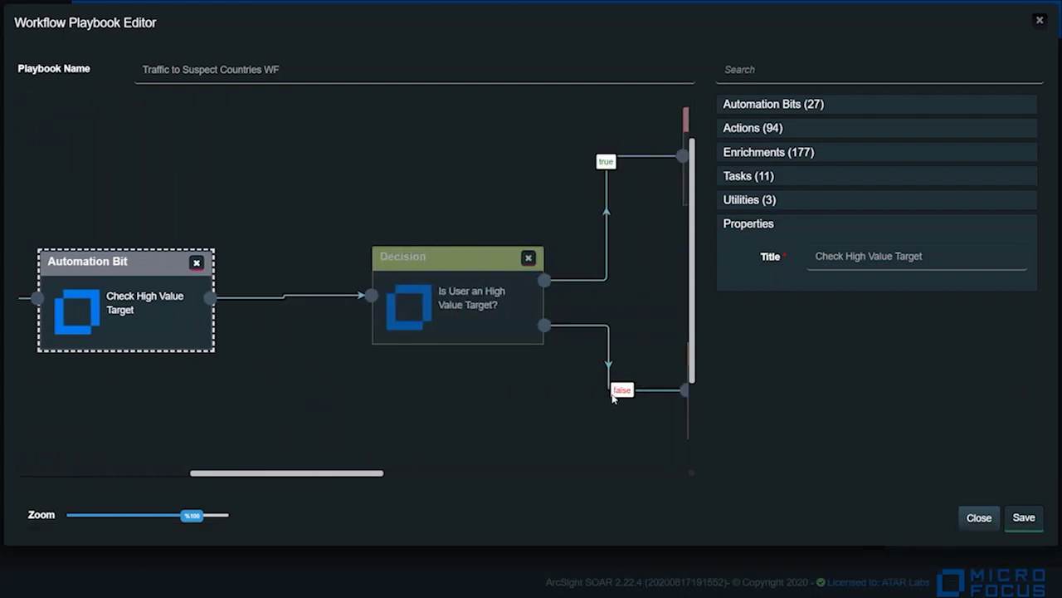
pyautogui.scroll(-3, 612, 398)
pyautogui.hscroll(3, 612, 399)
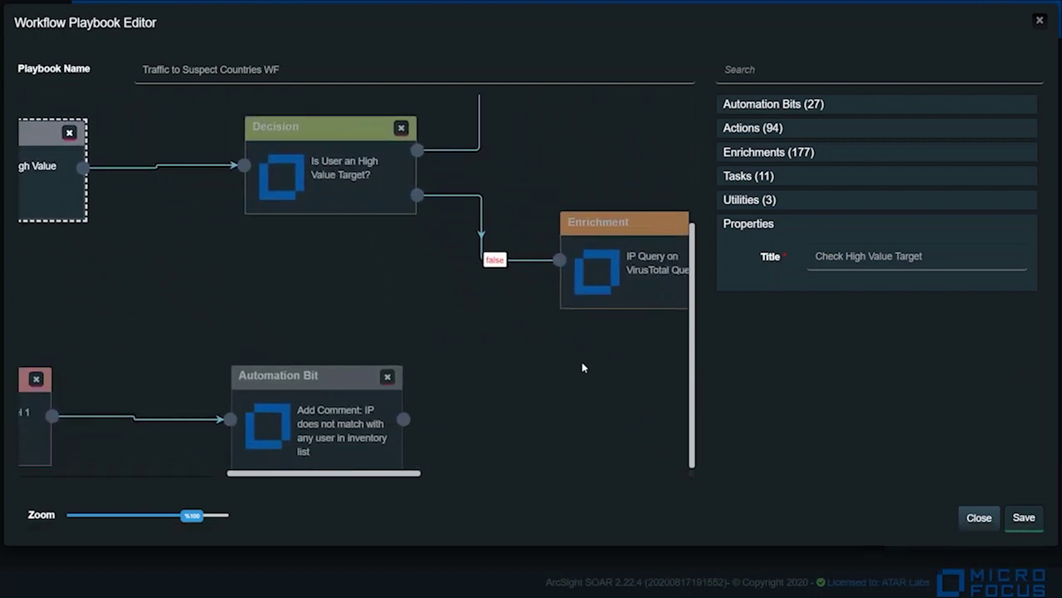
pyautogui.hscroll(3, 584, 368)
# - Inspect the IP Query on VirusTotal enrichment and the VirusTotal confidence decision's condition
pyautogui.click(524, 305)
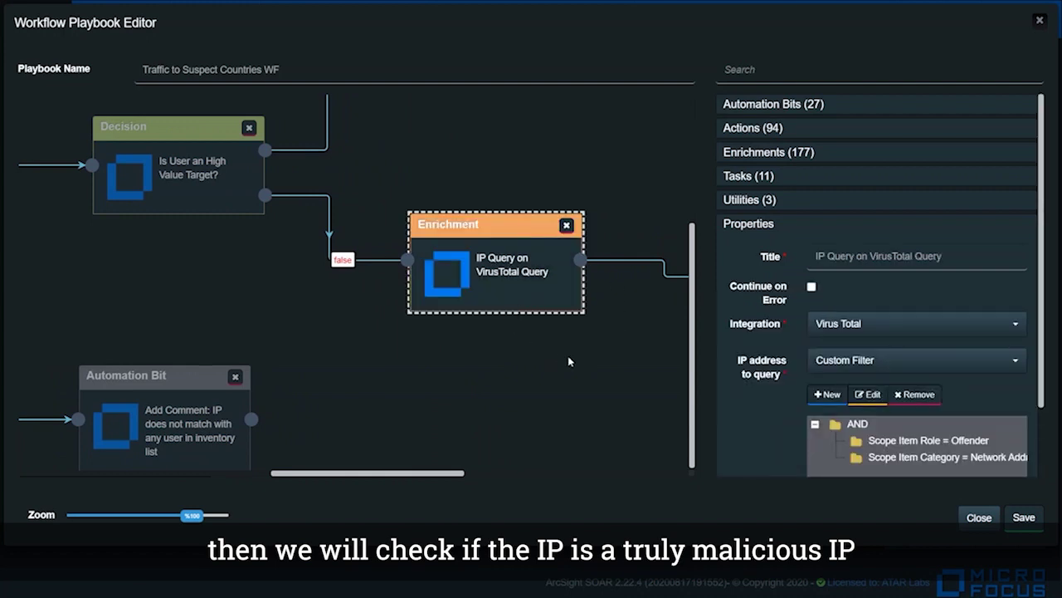
pyautogui.hscroll(3, 568, 361)
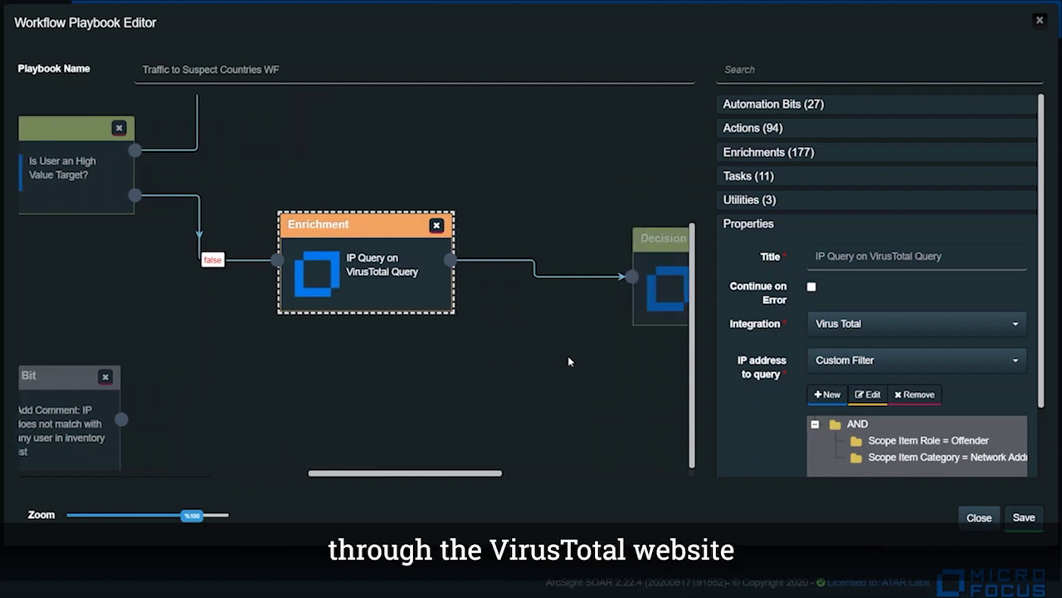
pyautogui.hscroll(4, 568, 361)
pyautogui.click(593, 301)
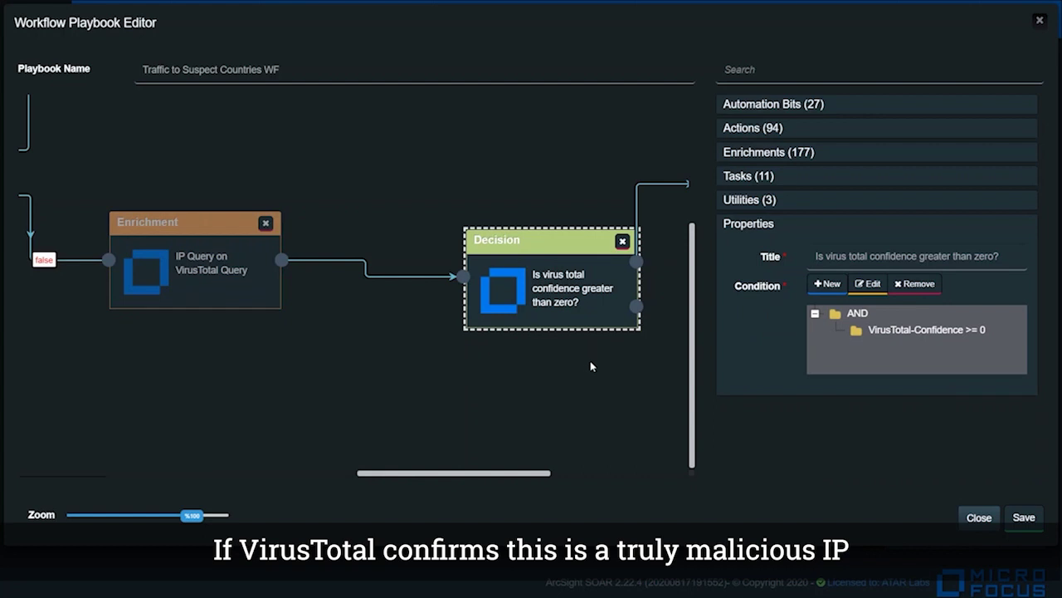
pyautogui.hscroll(4, 576, 367)
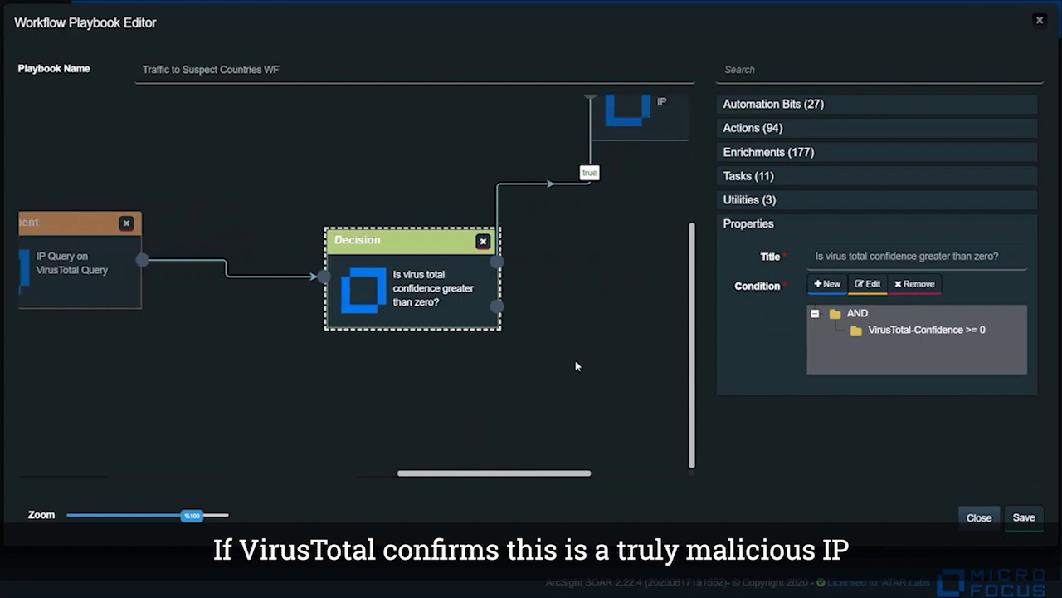
pyautogui.scroll(3, 653, 246)
pyautogui.hscroll(3, 631, 241)
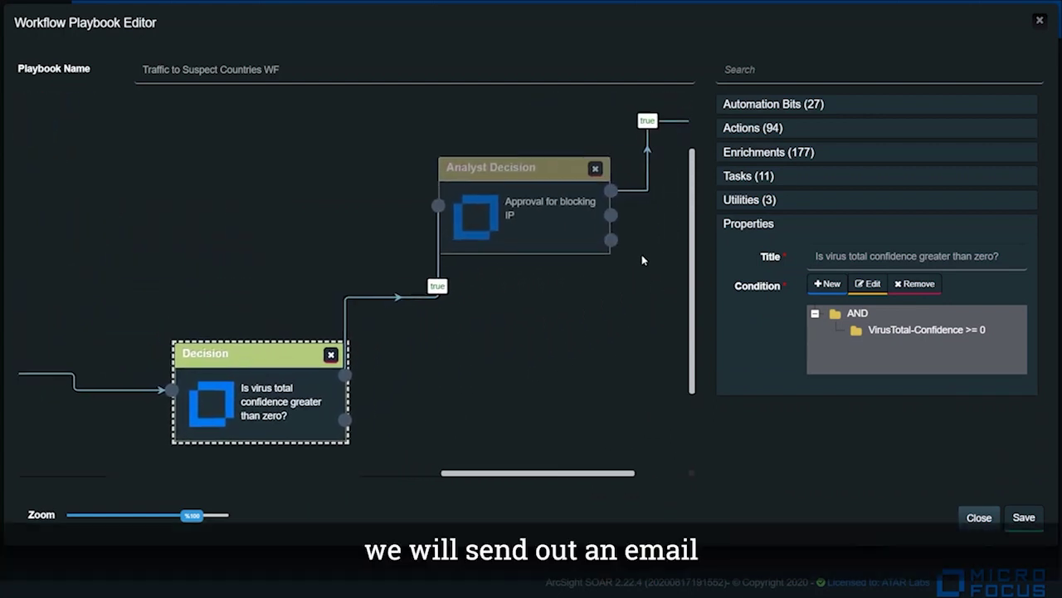
# - Inspect the Approval for blocking IP decision and the Block on Palo Alto Panorama action
pyautogui.click(567, 229)
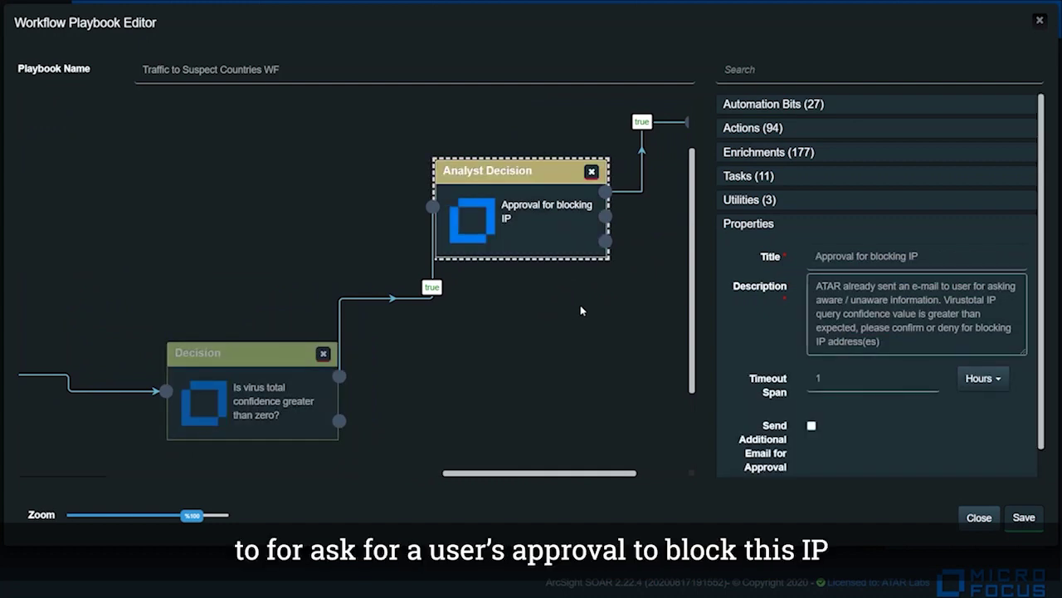
pyautogui.hscroll(3, 580, 305)
pyautogui.scroll(2, 580, 304)
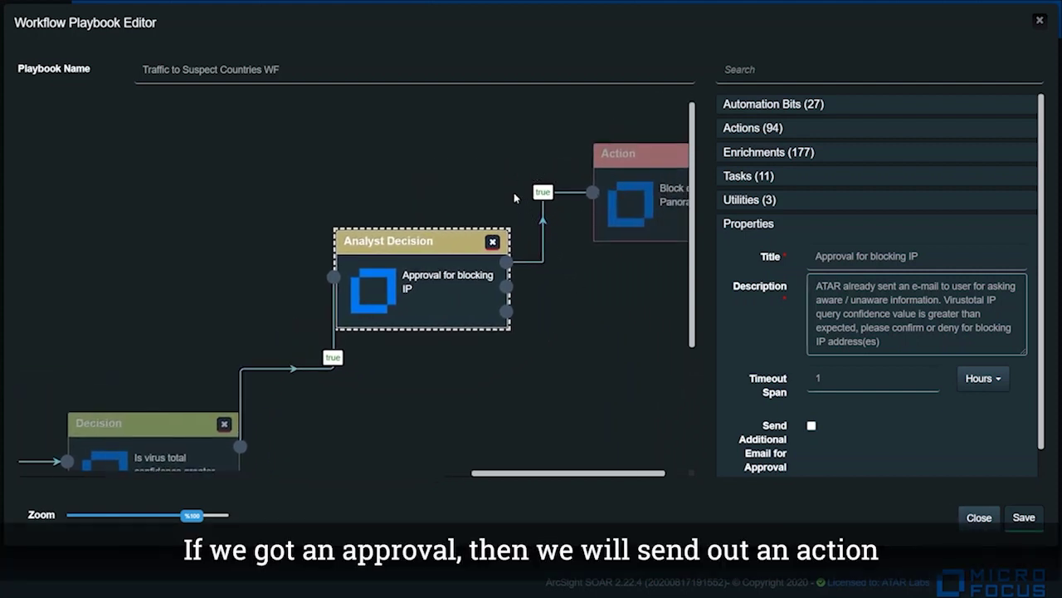
pyautogui.hscroll(2, 614, 293)
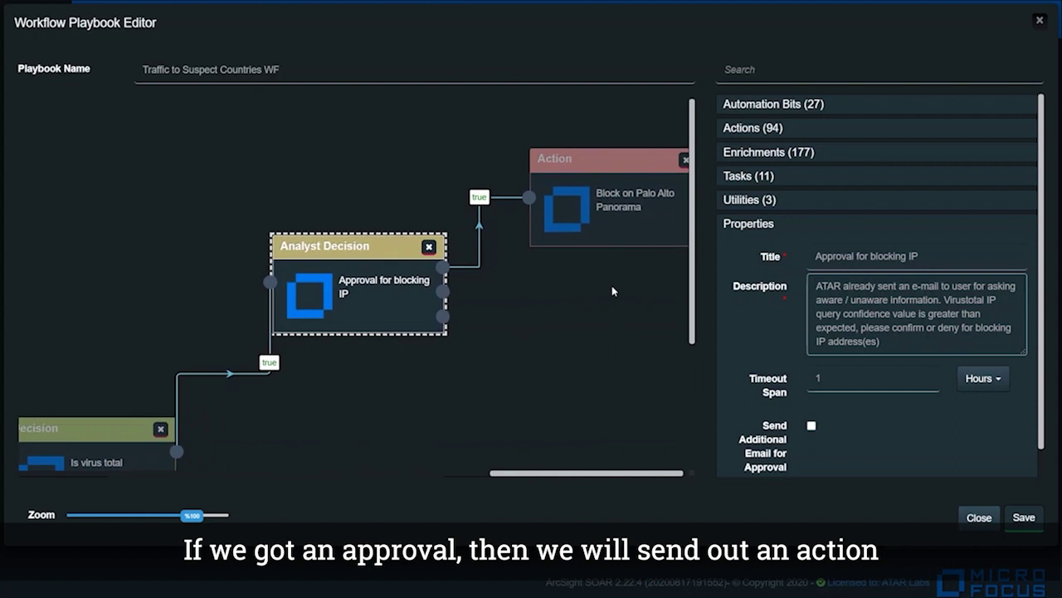
pyautogui.click(652, 239)
pyautogui.hscroll(1, 645, 268)
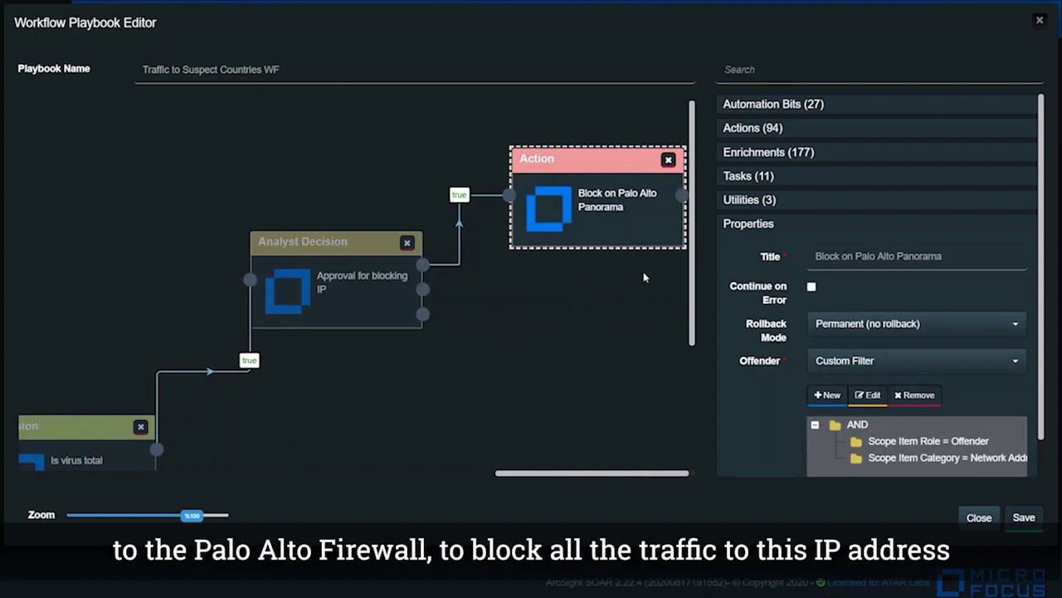